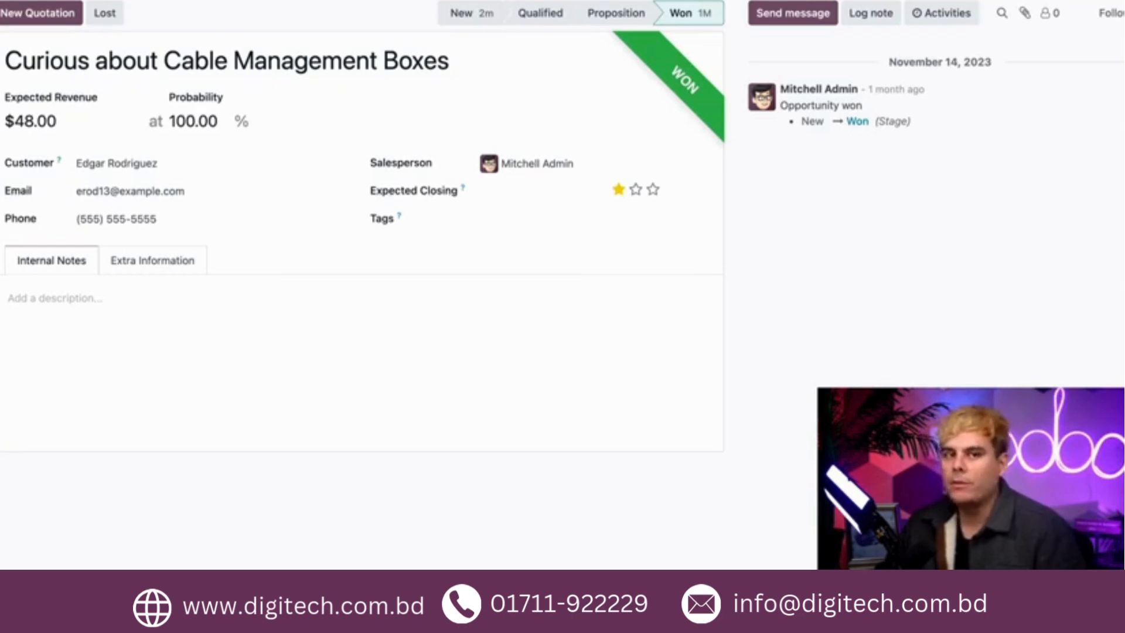
# Move the cable management boxes opportunity back to the Qualified stage.
pyautogui.click(539, 13)
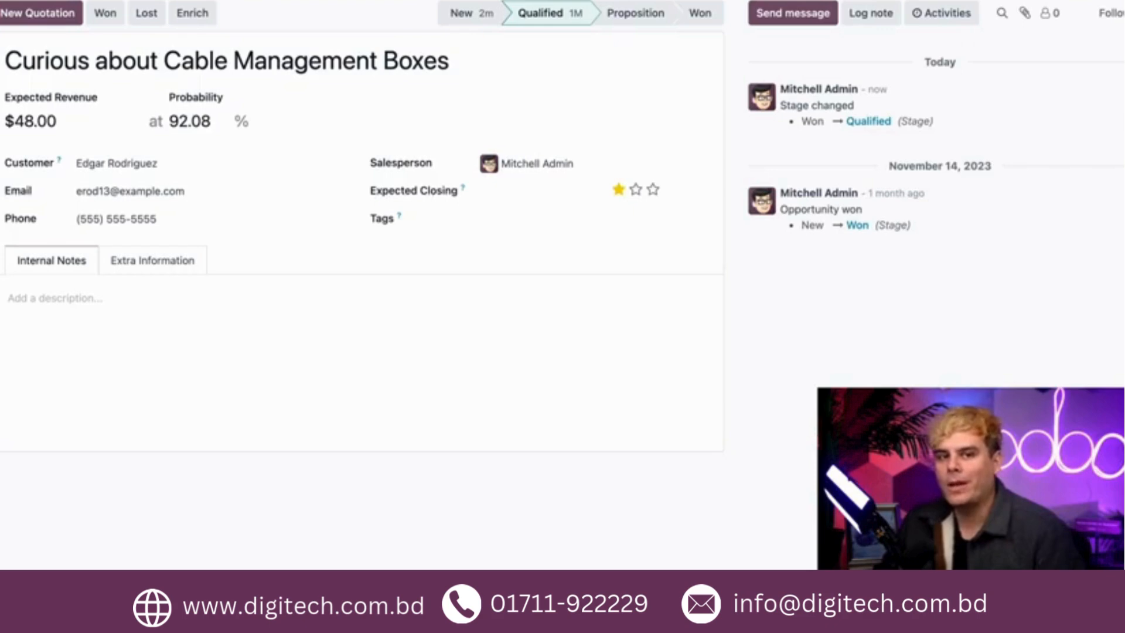
# Set the opportunity's probability manually to 50%, and switch it back to the automatically computed probability.
pyautogui.click(215, 122)
pyautogui.write('50')
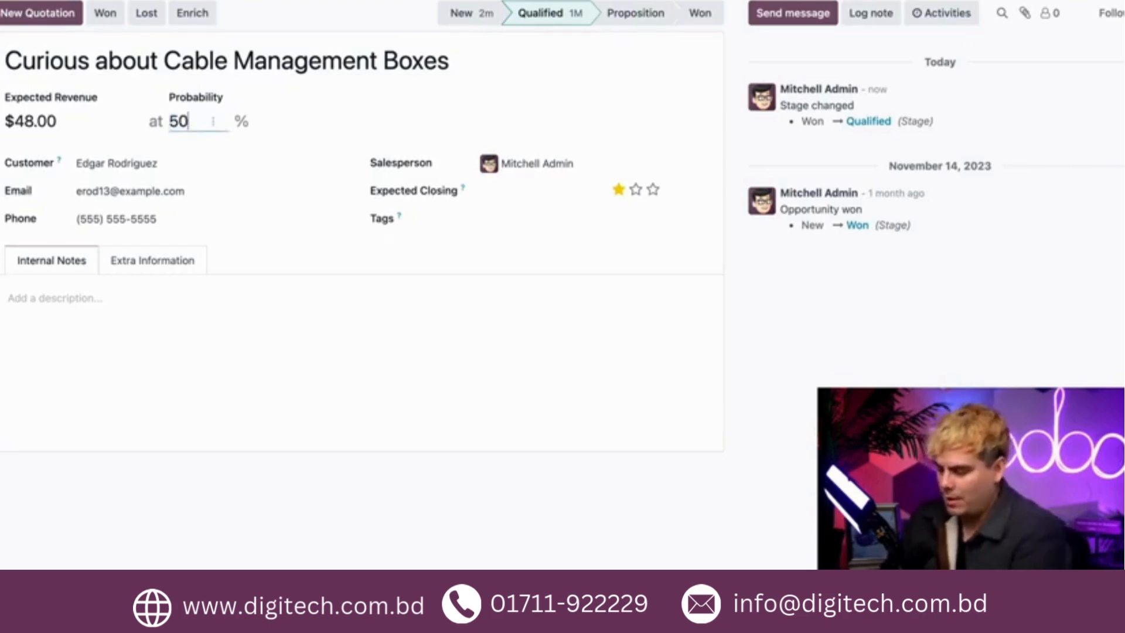
pyautogui.click(338, 126)
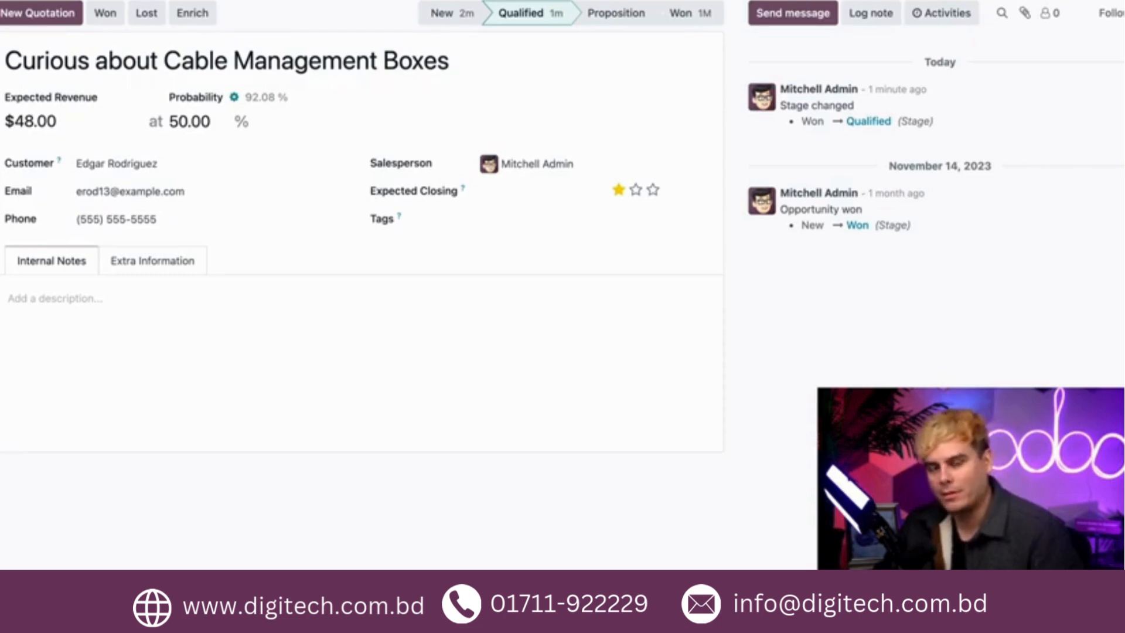
pyautogui.click(234, 97)
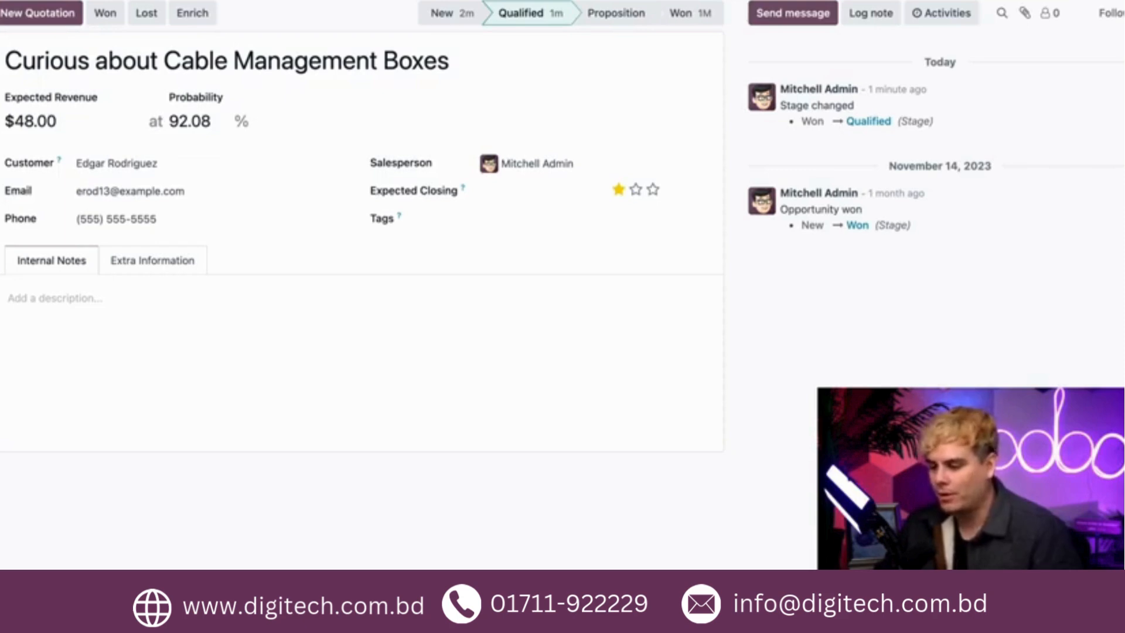
# In the CRM settings, update the predictive lead scoring probabilities with the Language field added and Phone Quality removed.
pyautogui.click(191, 0)
pyautogui.click(191, 1)
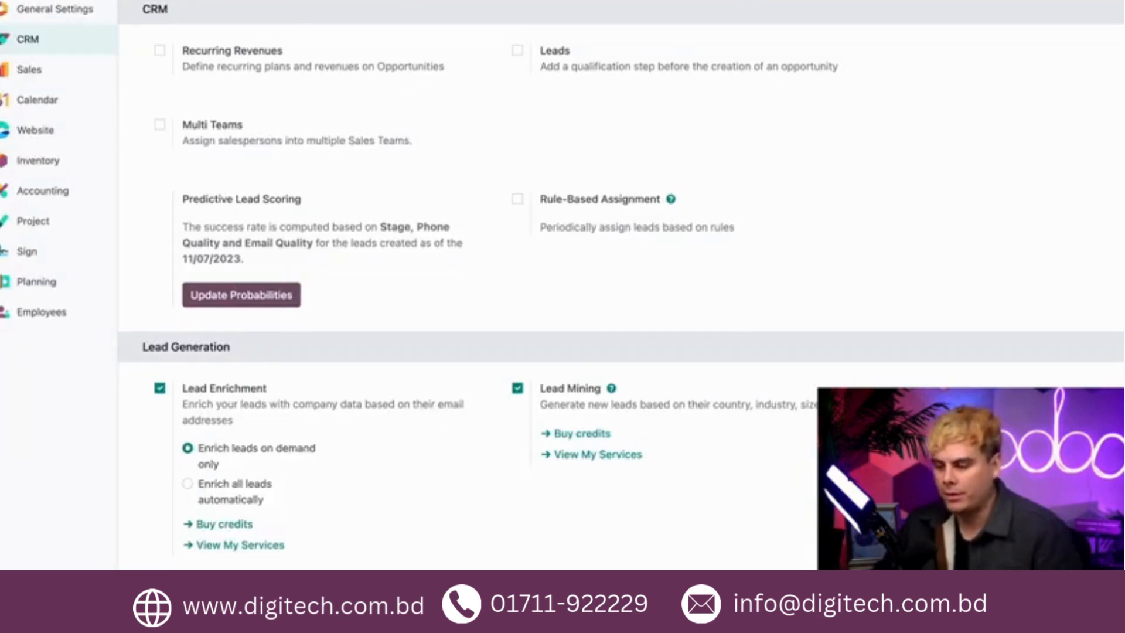
pyautogui.scroll(-2, 621, 293)
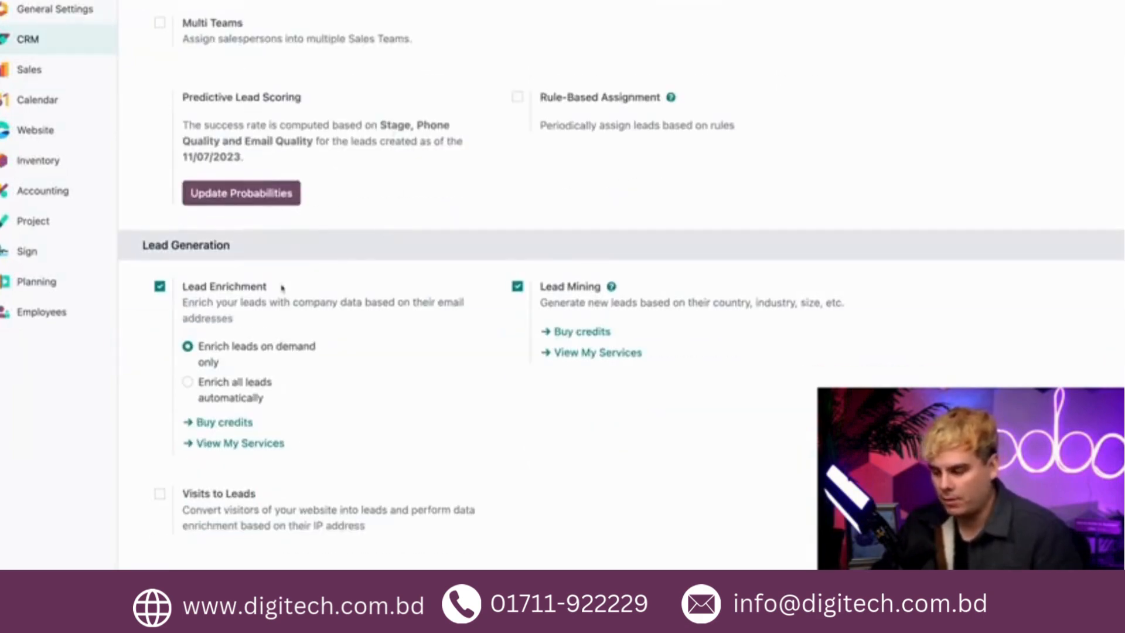
pyautogui.scroll(2, 325, 351)
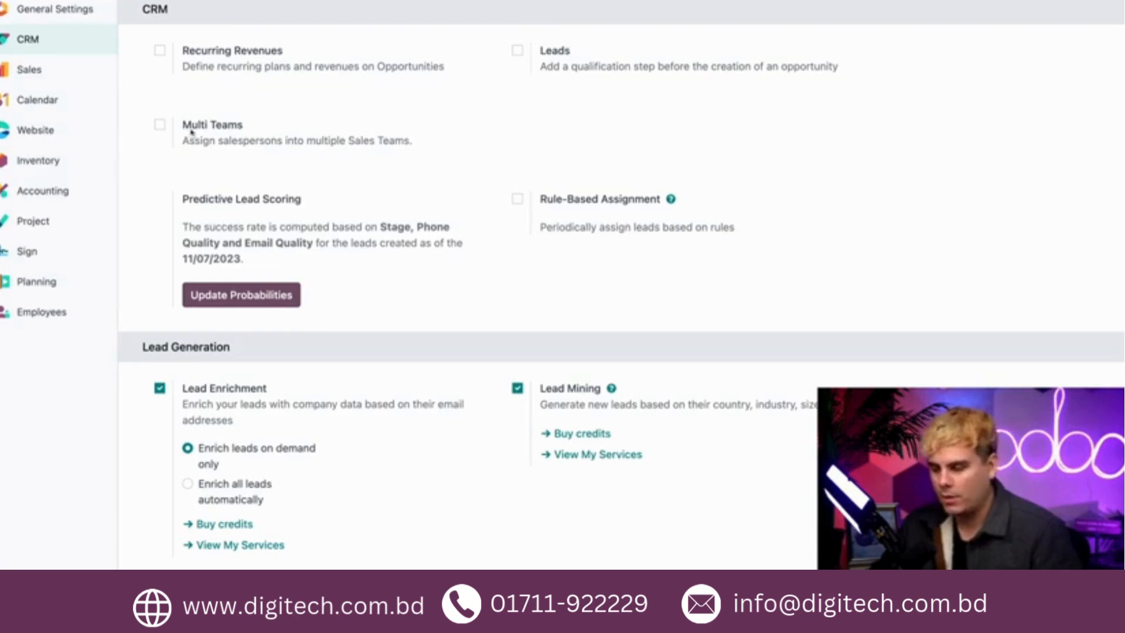
pyautogui.click(275, 295)
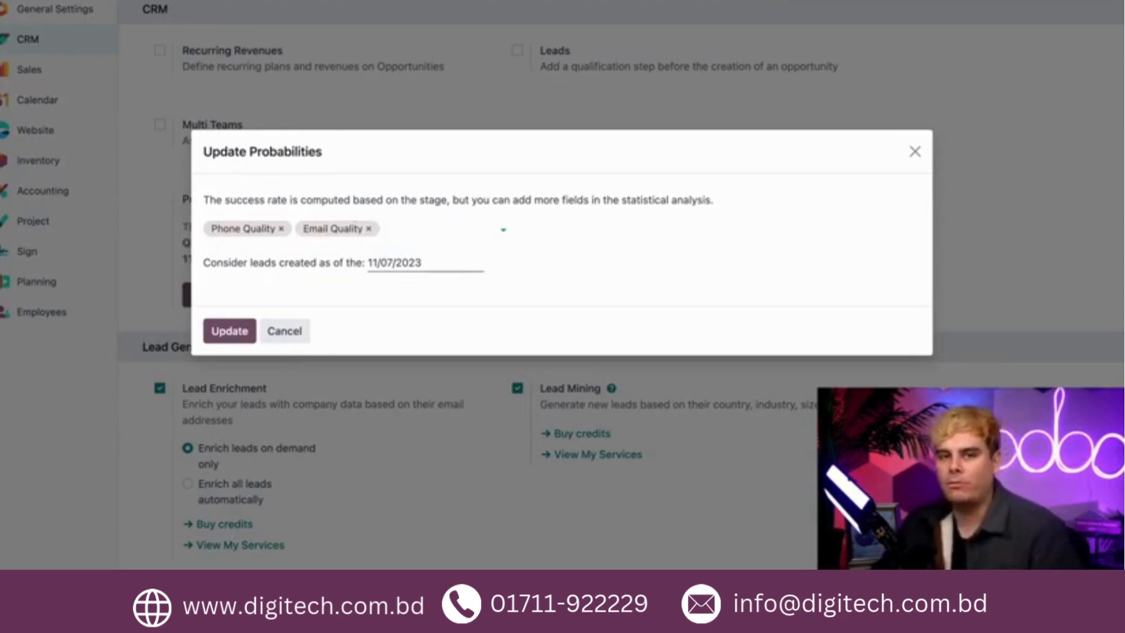
pyautogui.click(452, 230)
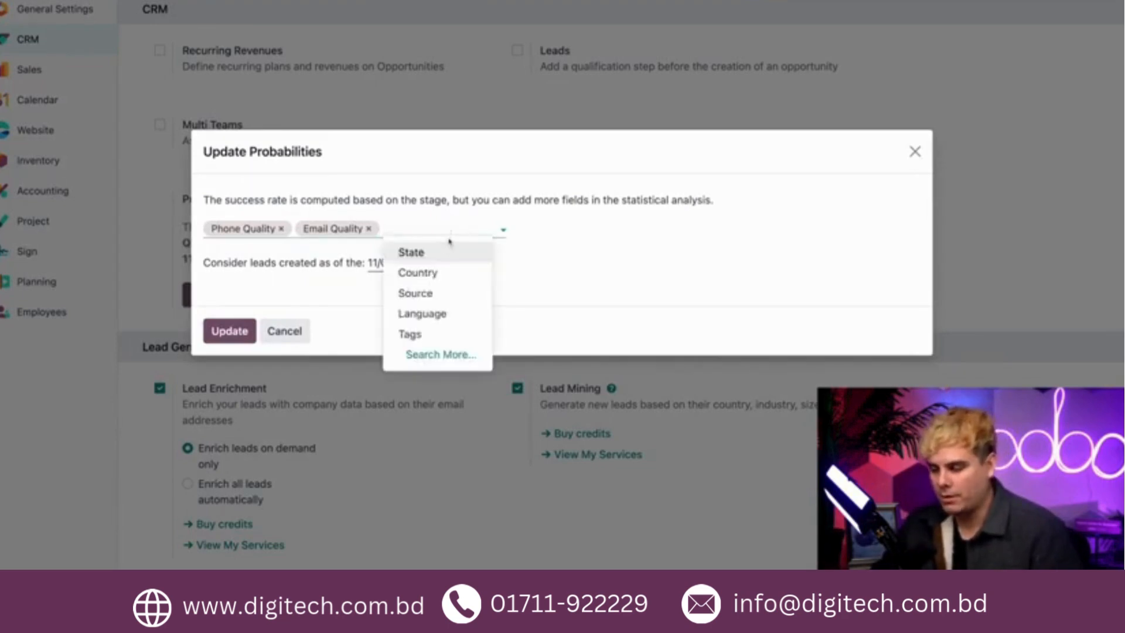
pyautogui.click(429, 315)
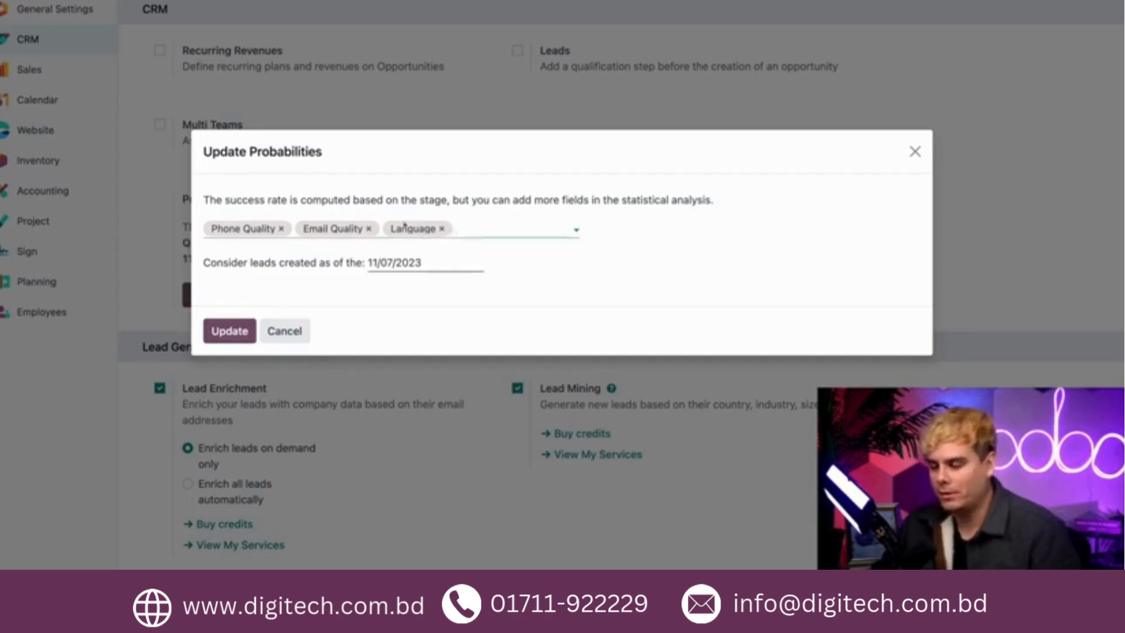
pyautogui.click(282, 229)
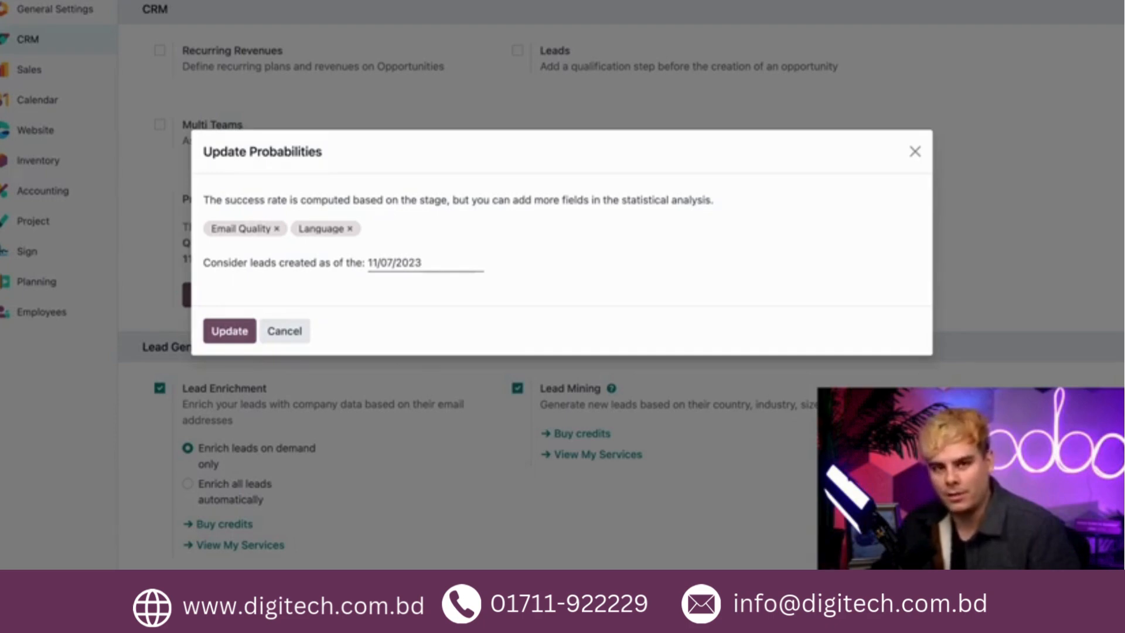
pyautogui.click(237, 332)
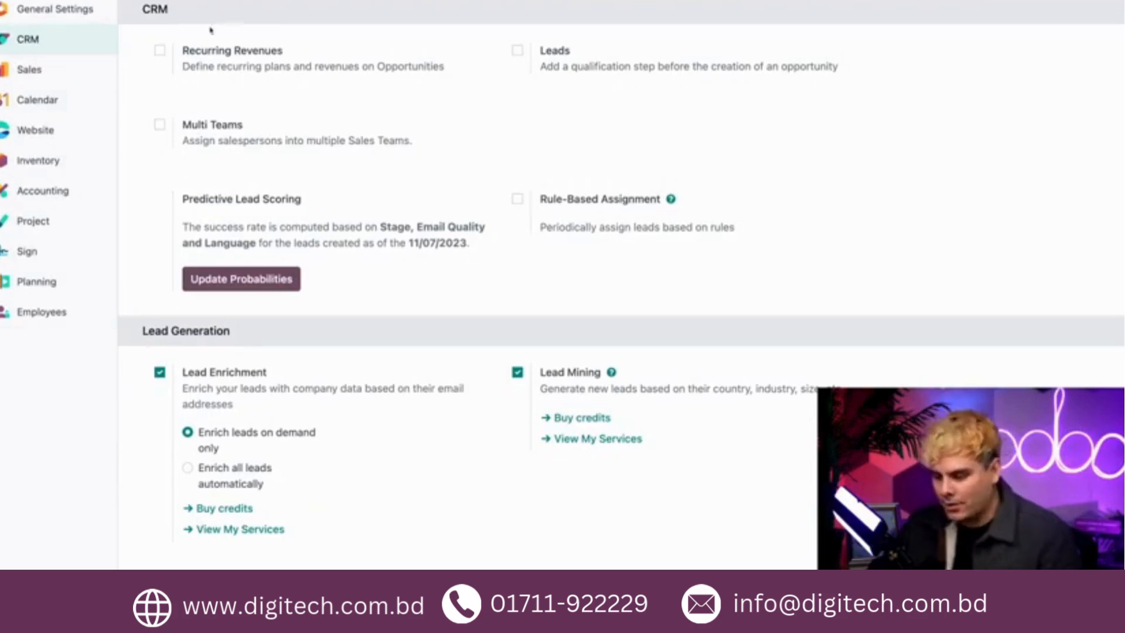
# Enable Multi Teams in the CRM settings and open the West Coast Sales team's record.
pyautogui.click(160, 127)
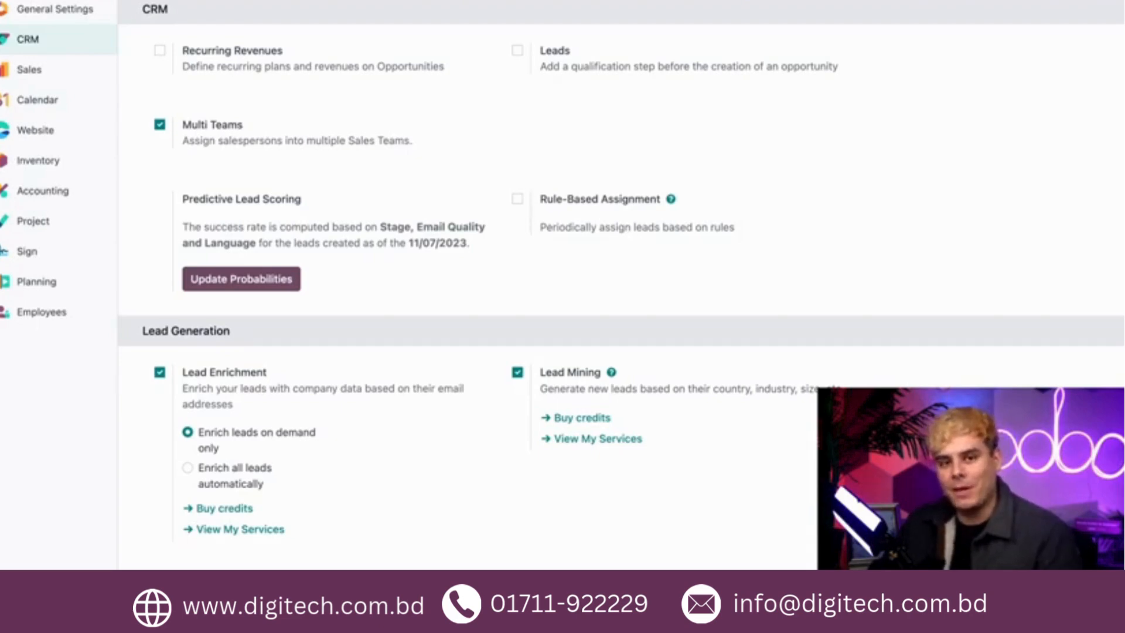
pyautogui.click(189, 0)
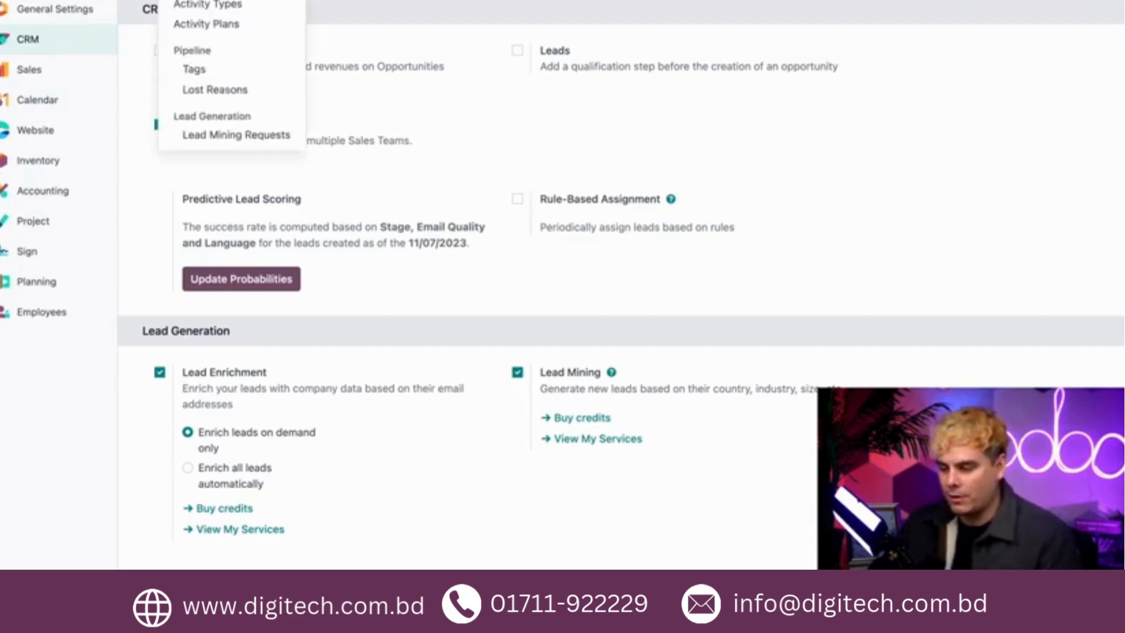
pyautogui.click(212, 0)
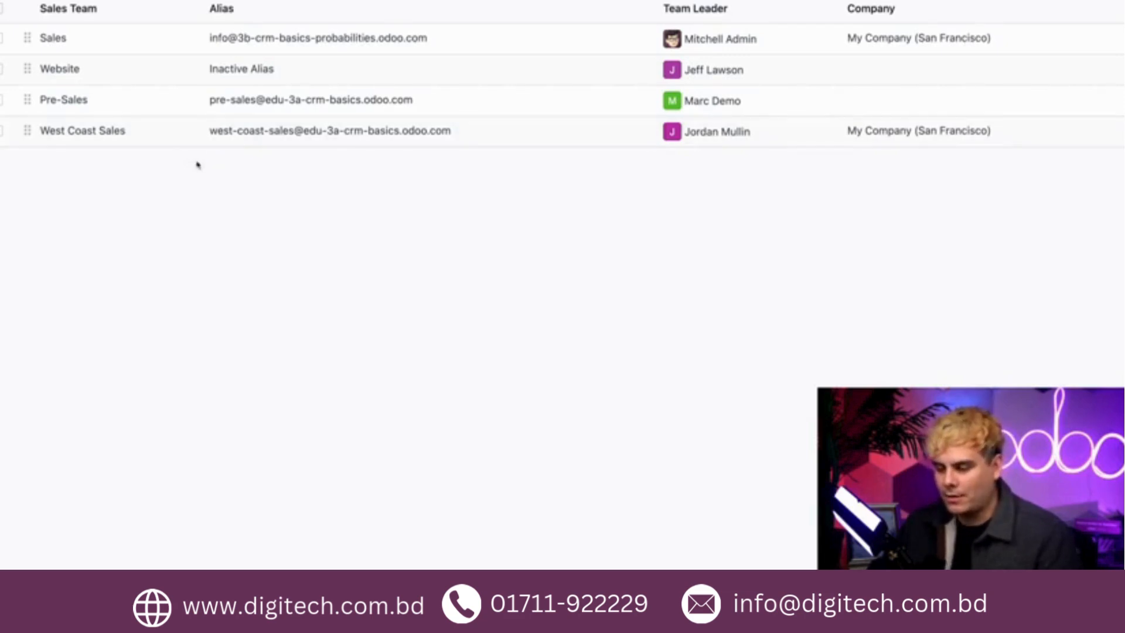
pyautogui.click(170, 145)
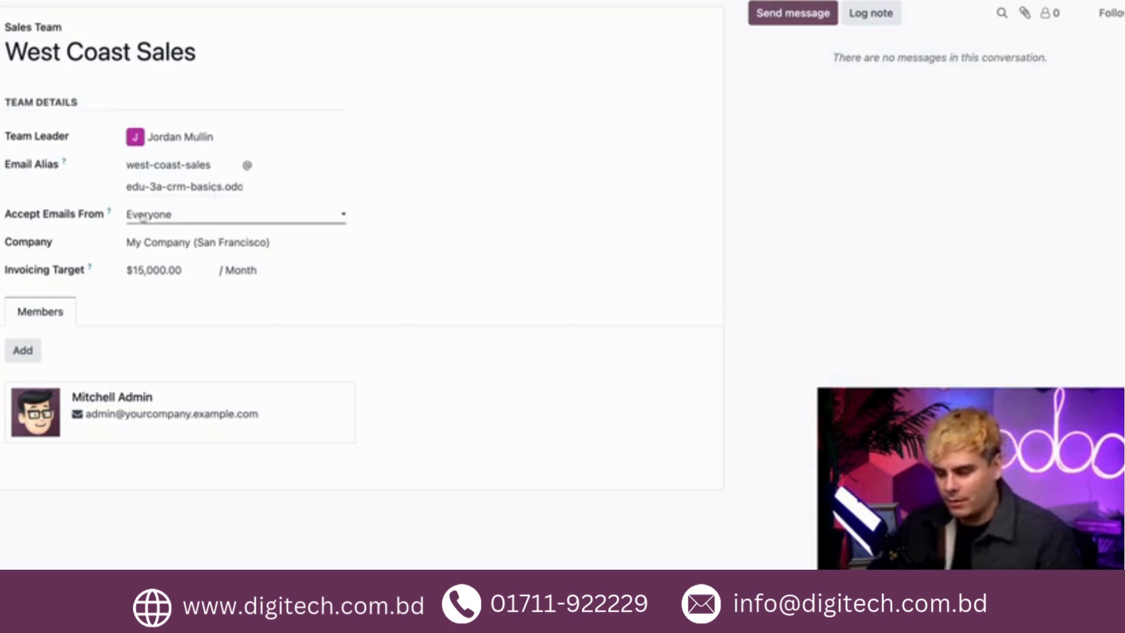
# Try Followers only and Authenticated Employees for the team's accepted email senders, and set it back to Everyone.
pyautogui.click(210, 229)
pyautogui.click(210, 218)
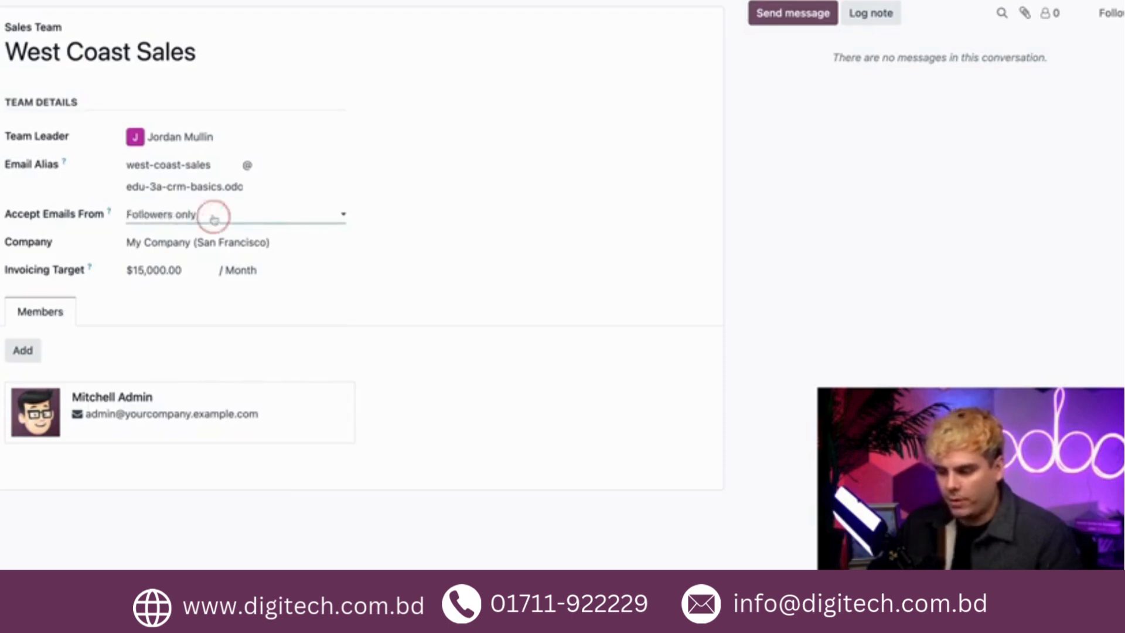
pyautogui.click(214, 219)
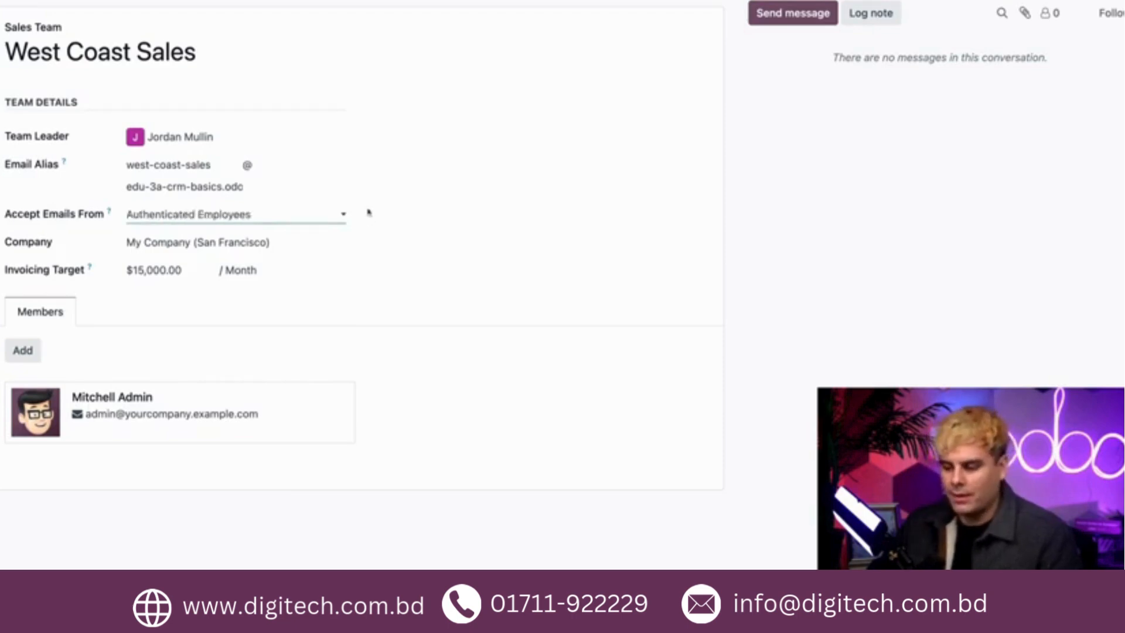
pyautogui.click(321, 219)
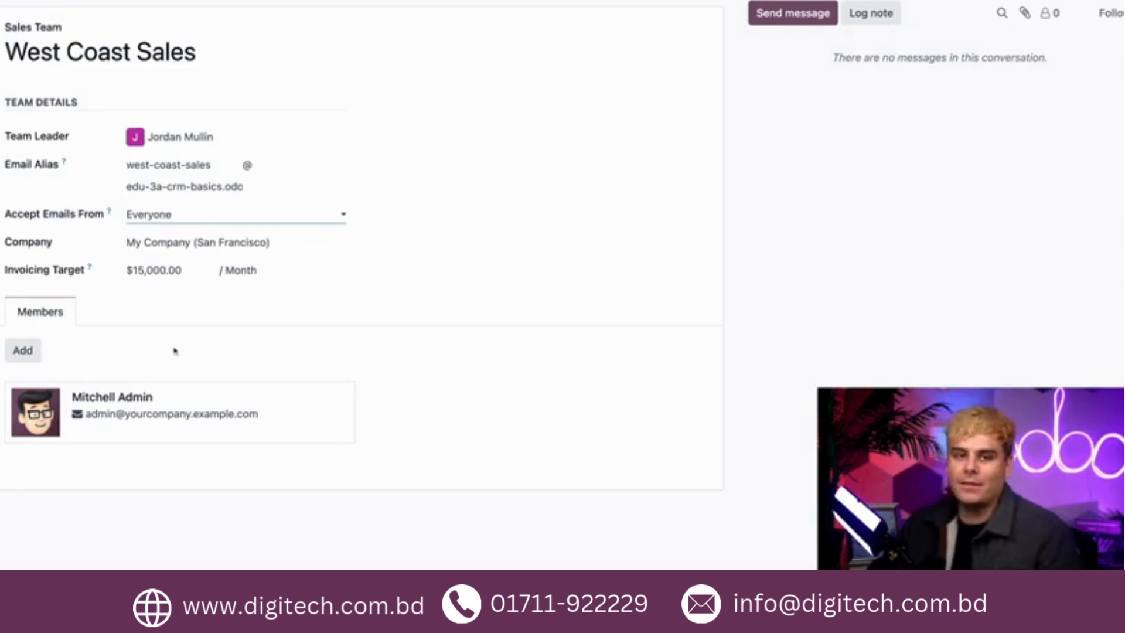
# Open the salesperson selection for adding members to the West Coast Sales team.
pyautogui.click(23, 351)
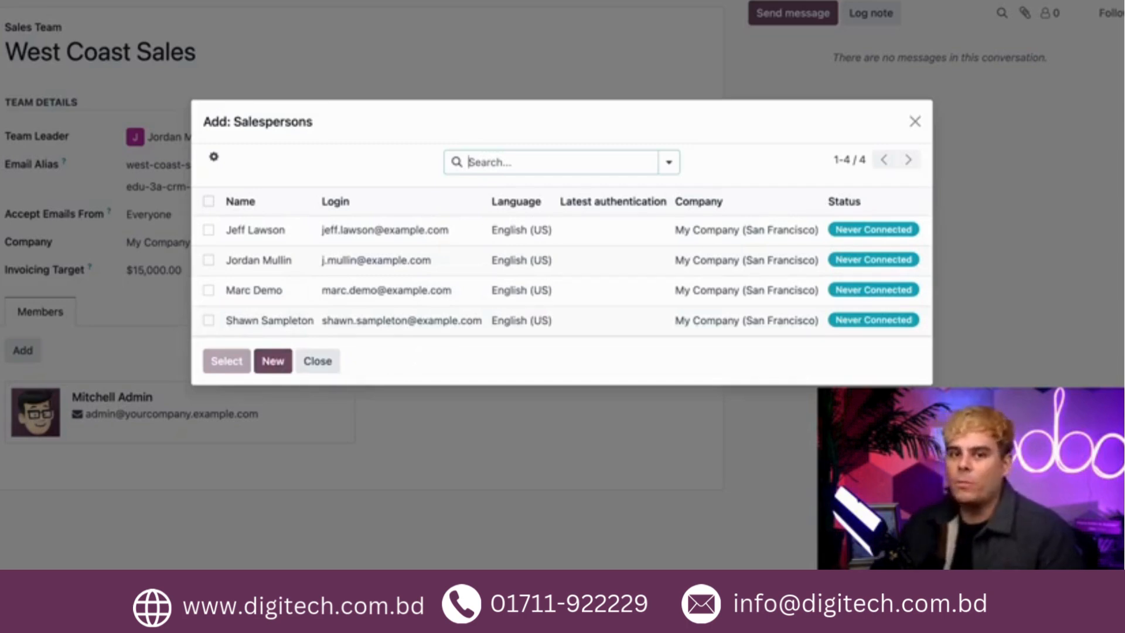
pyautogui.click(209, 229)
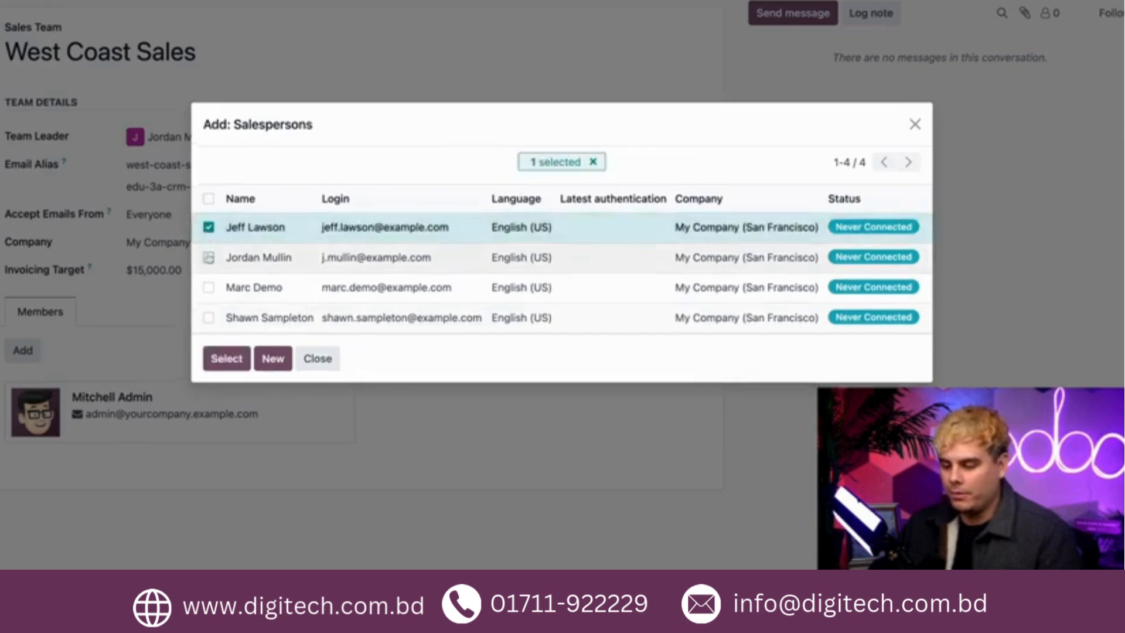
pyautogui.click(208, 258)
pyautogui.click(209, 227)
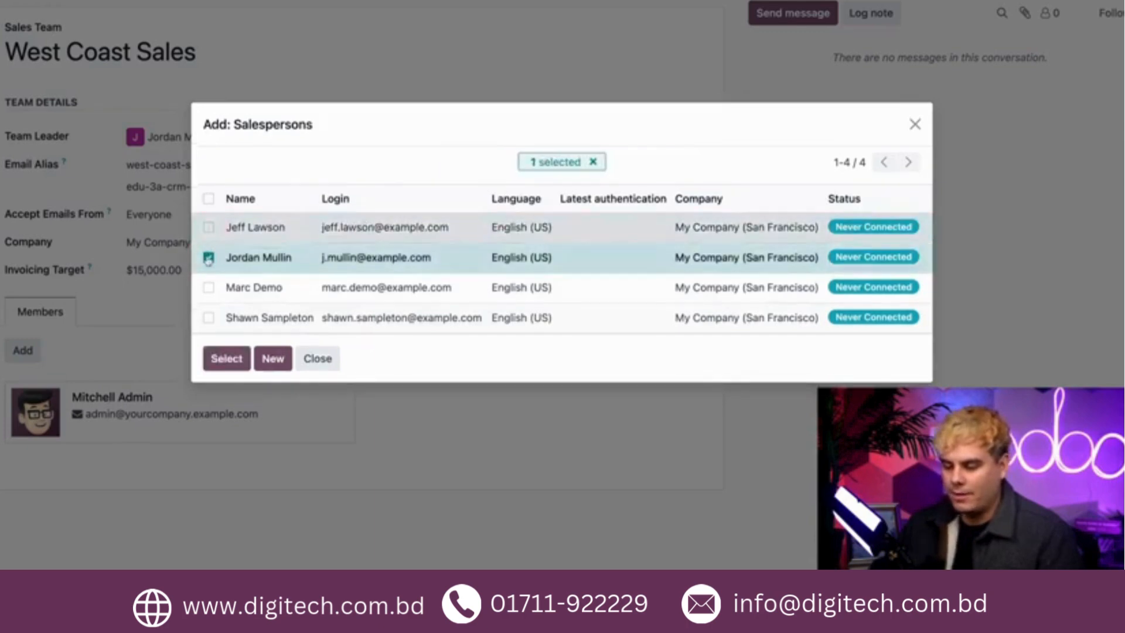
pyautogui.click(208, 227)
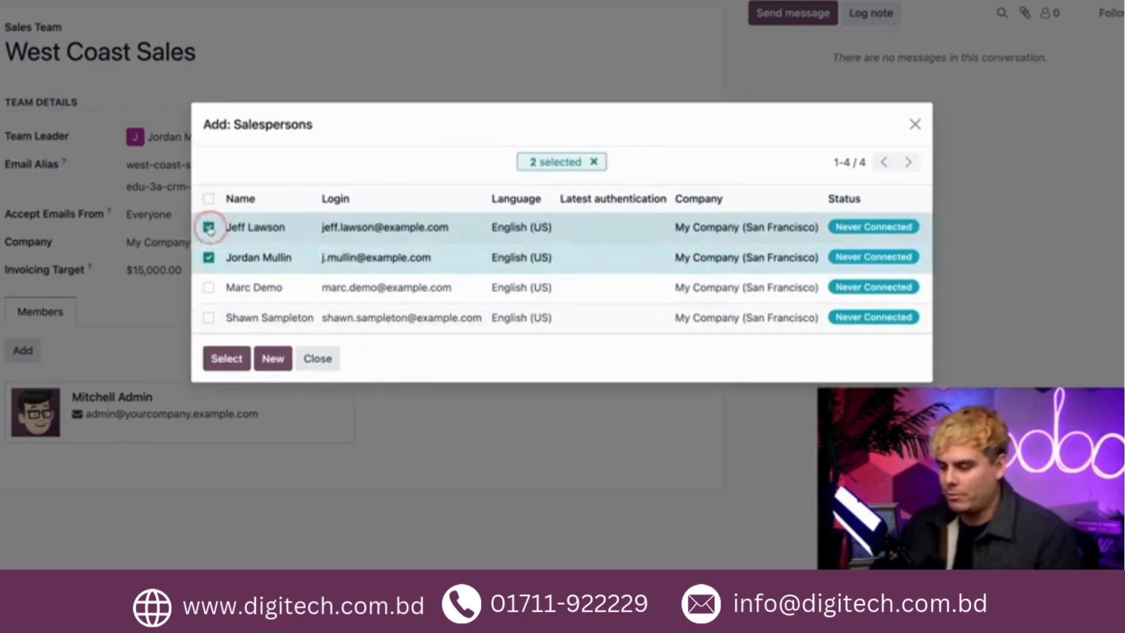
pyautogui.click(208, 258)
pyautogui.click(209, 227)
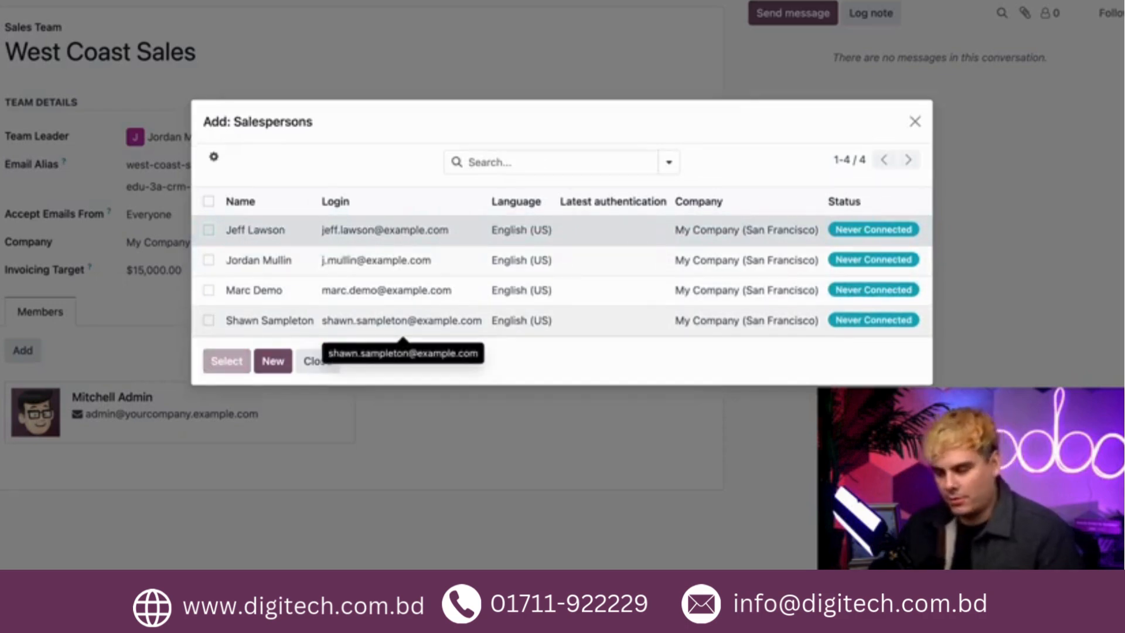
# Add the third listed salesperson as a member of the West Coast Sales team.
pyautogui.click(209, 289)
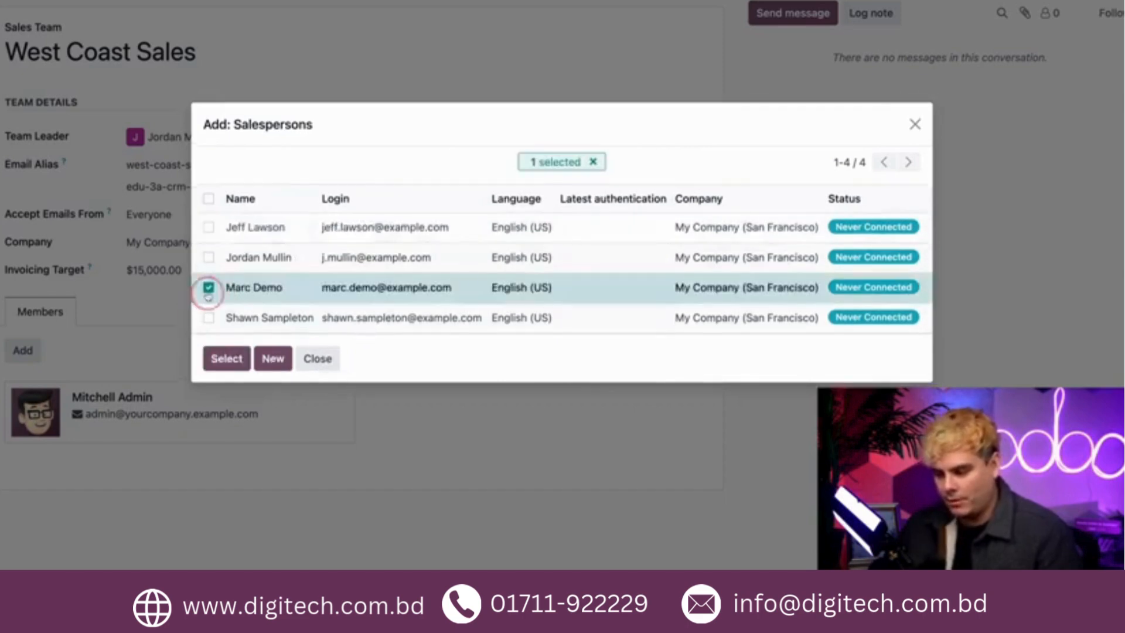
pyautogui.click(232, 360)
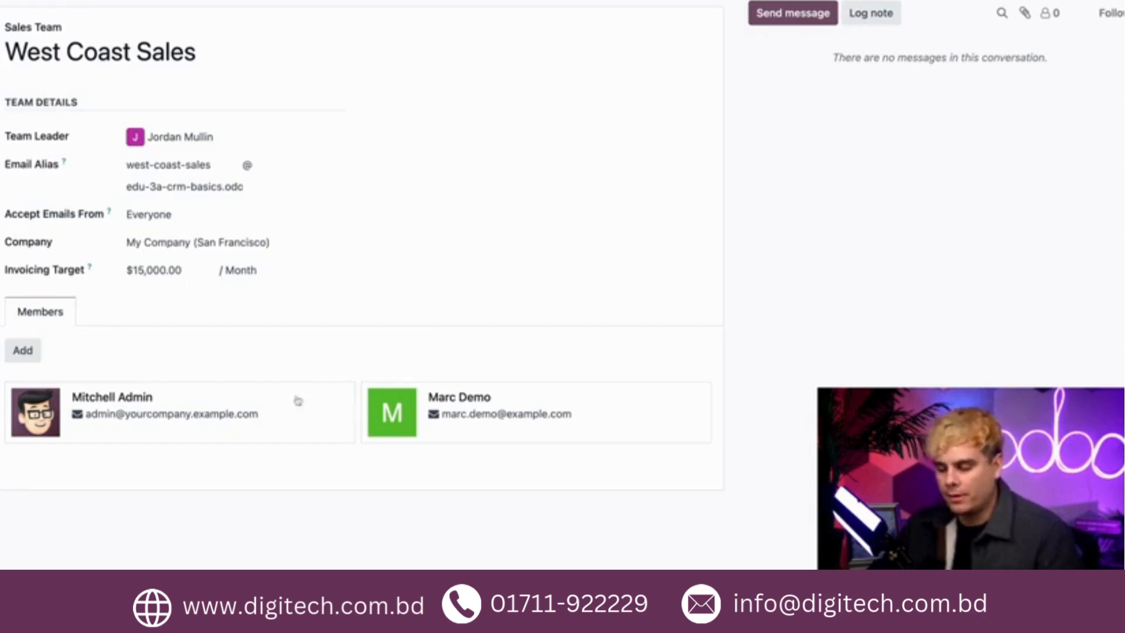
# View the first team member's salesperson details and close them without changes.
pyautogui.click(296, 400)
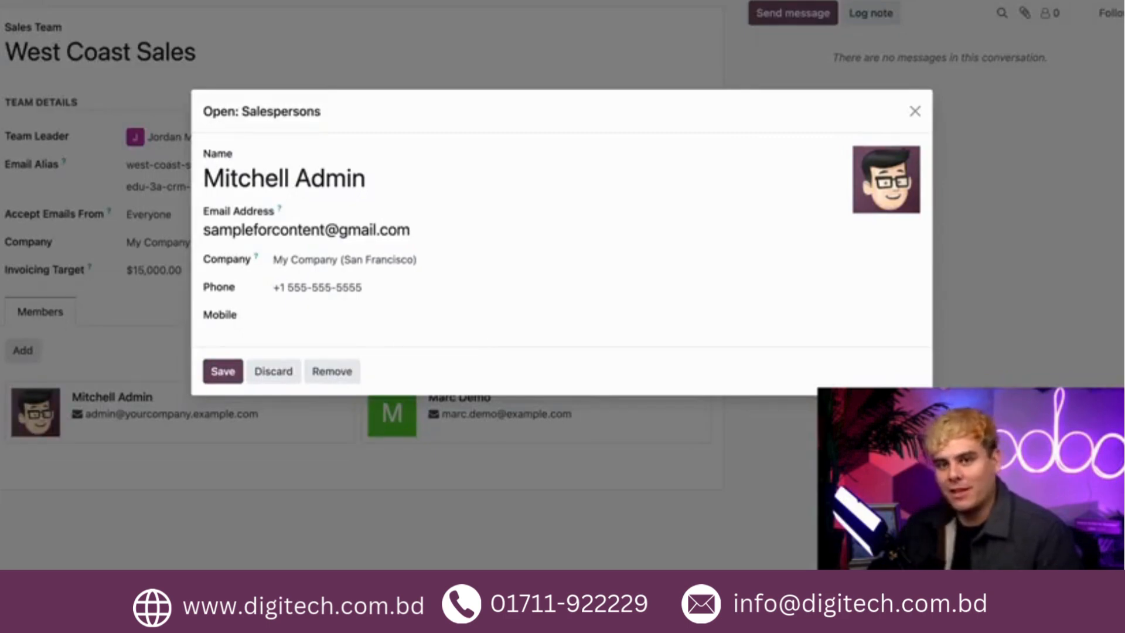
pyautogui.click(915, 111)
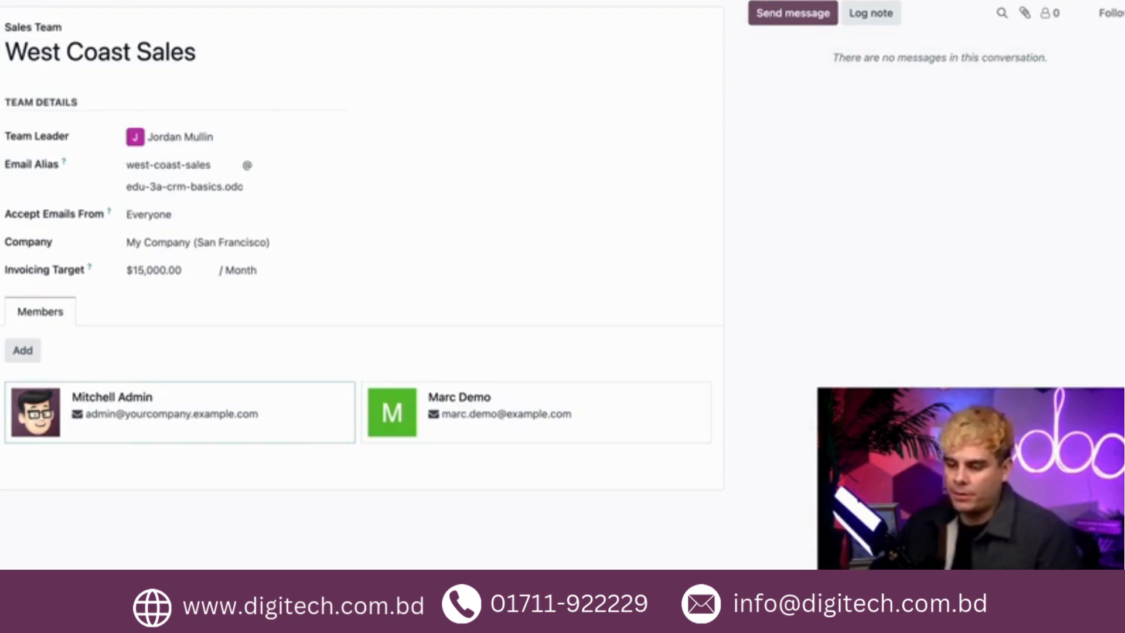
# Create a new sales team named Euro Sales Team with the last suggested salesperson as team leader.
pyautogui.click(91, 0)
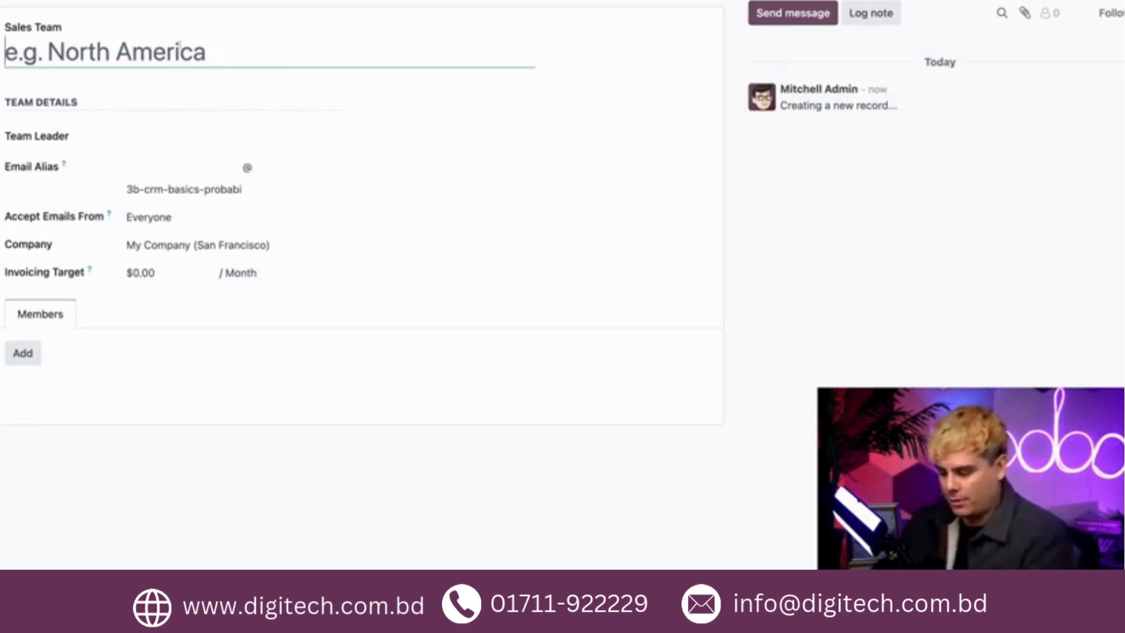
pyautogui.write('Euro Sale')
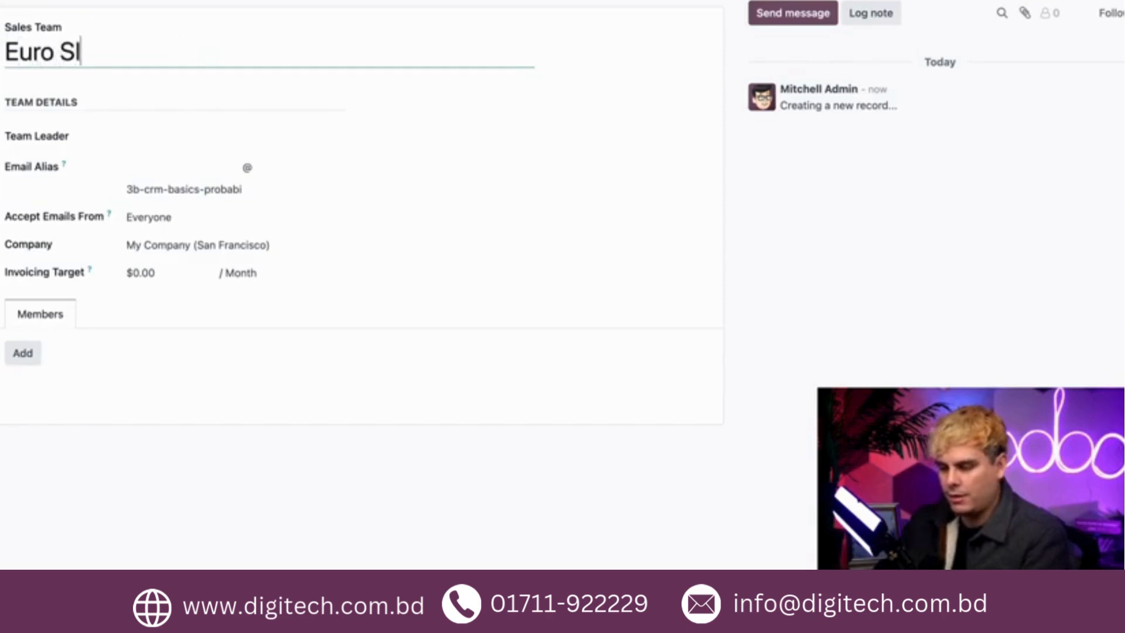
pyautogui.write('s Team')
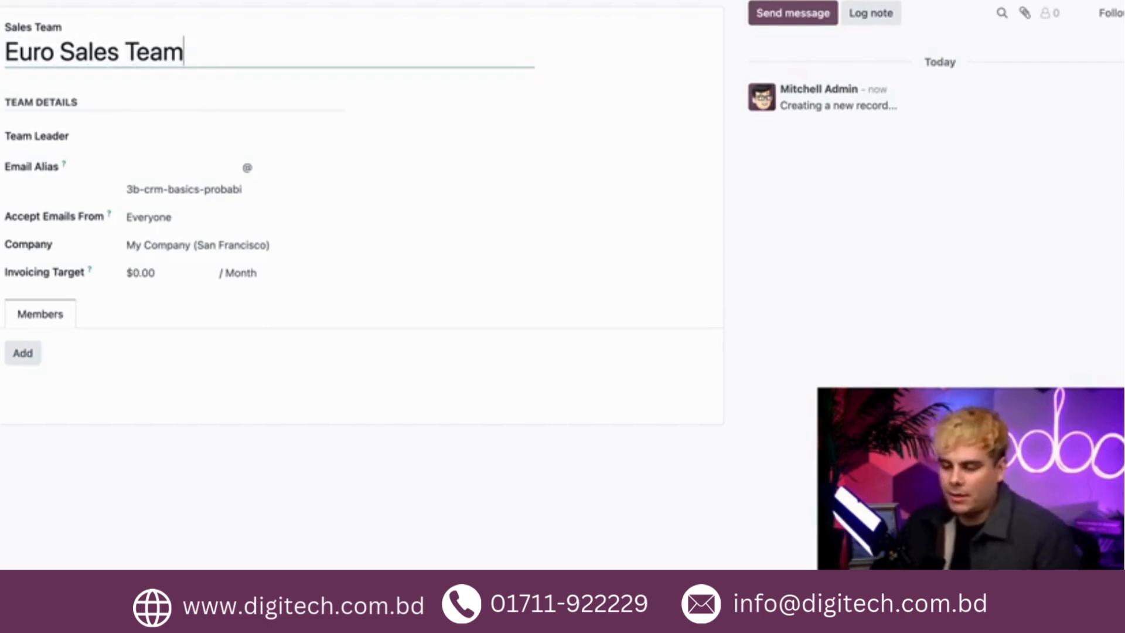
pyautogui.click(141, 144)
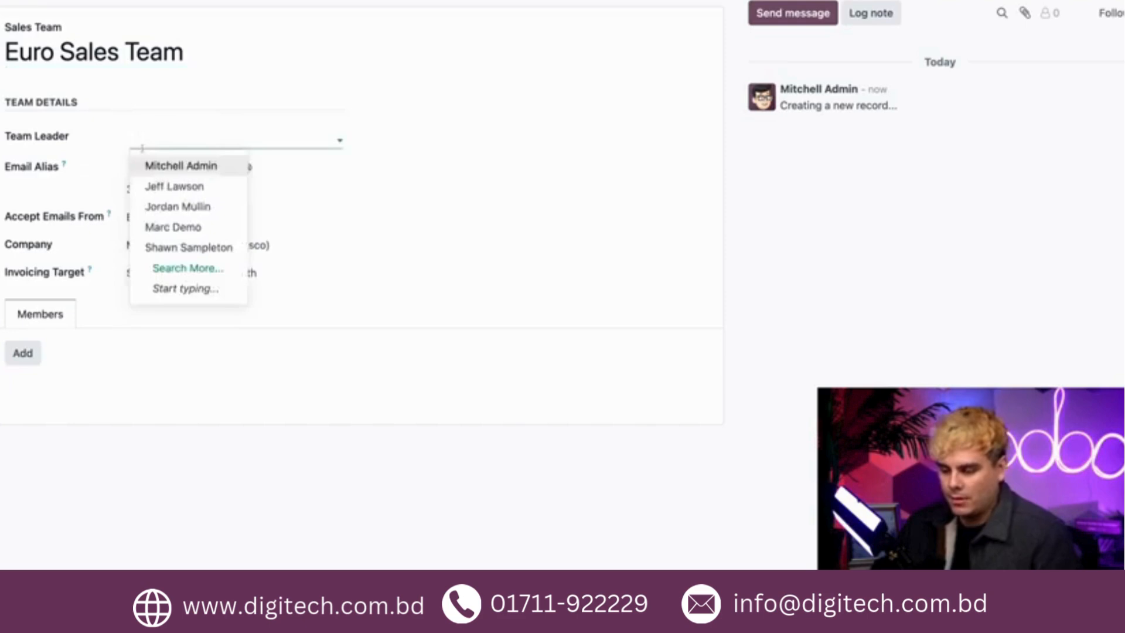
pyautogui.click(162, 248)
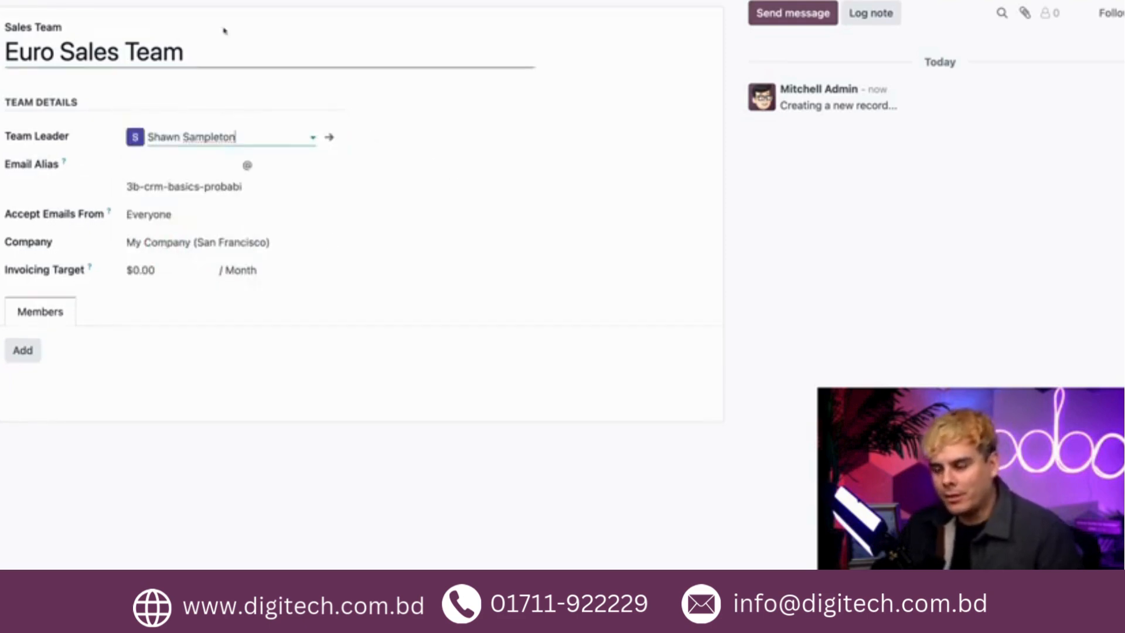
# Rename the new sales team to European Sales Team.
pyautogui.click(57, 52)
pyautogui.write('pean')
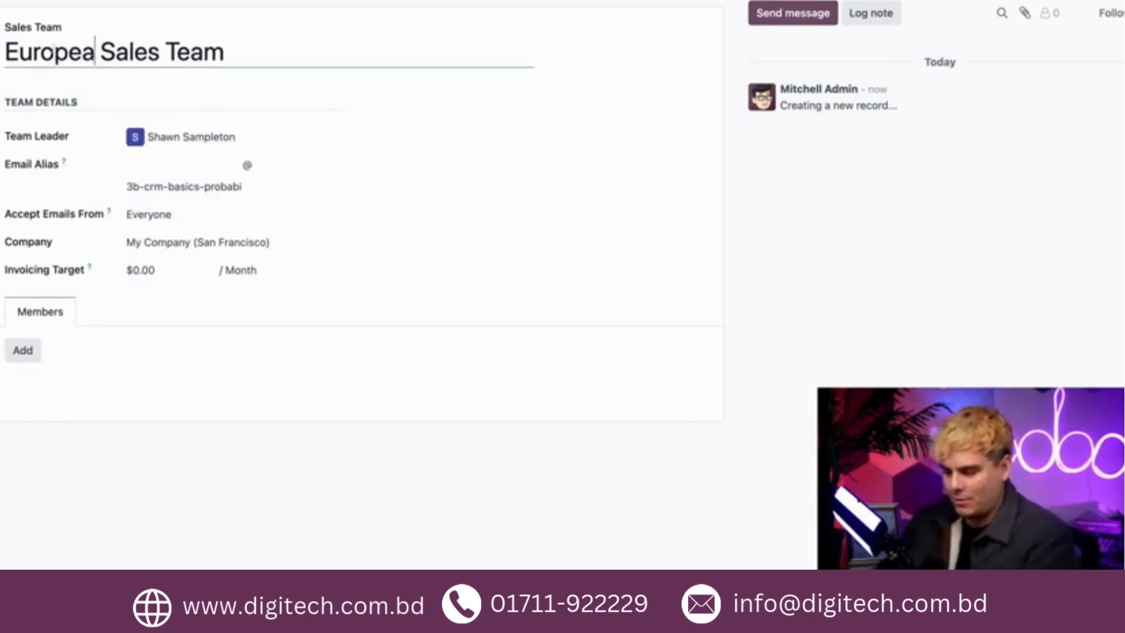
pyautogui.click(407, 186)
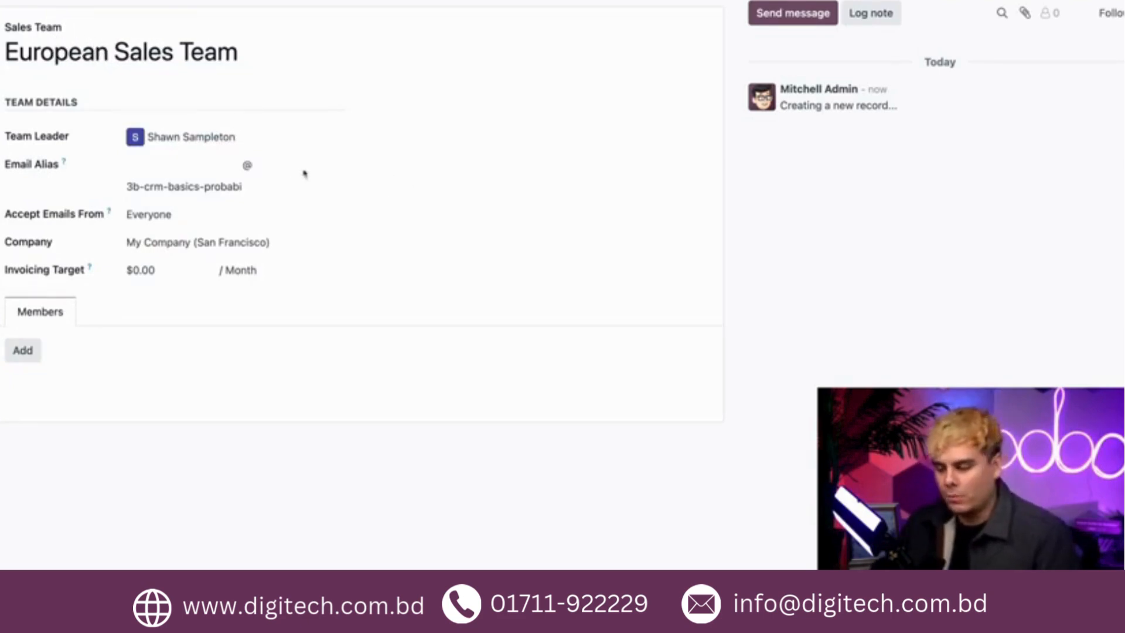
pyautogui.click(155, 170)
pyautogui.write('euro-sales')
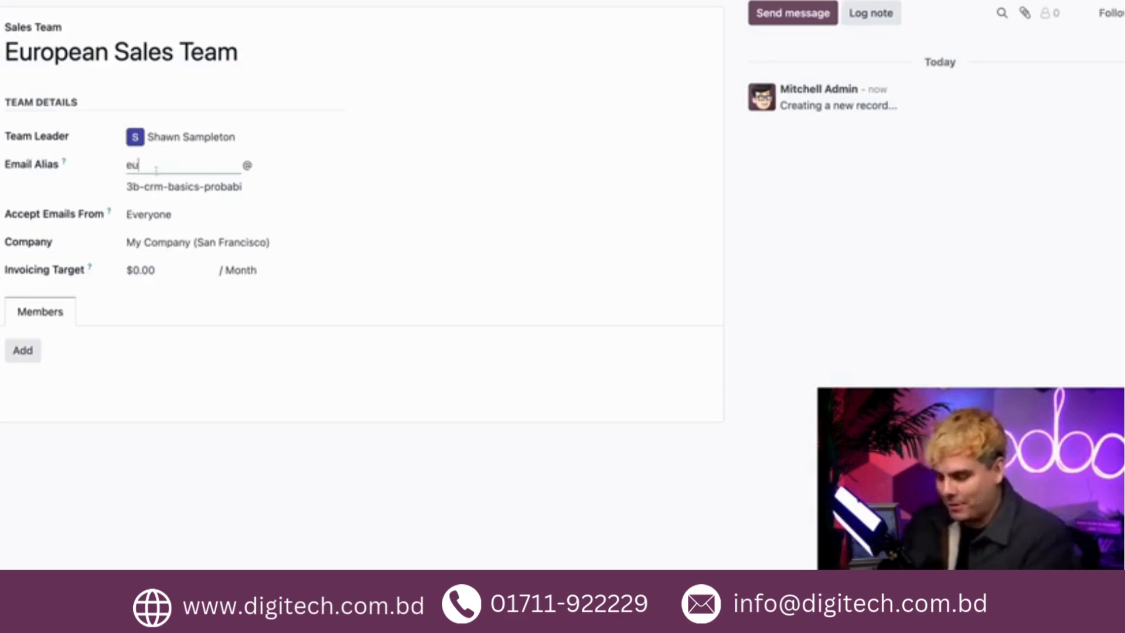
pyautogui.click(280, 195)
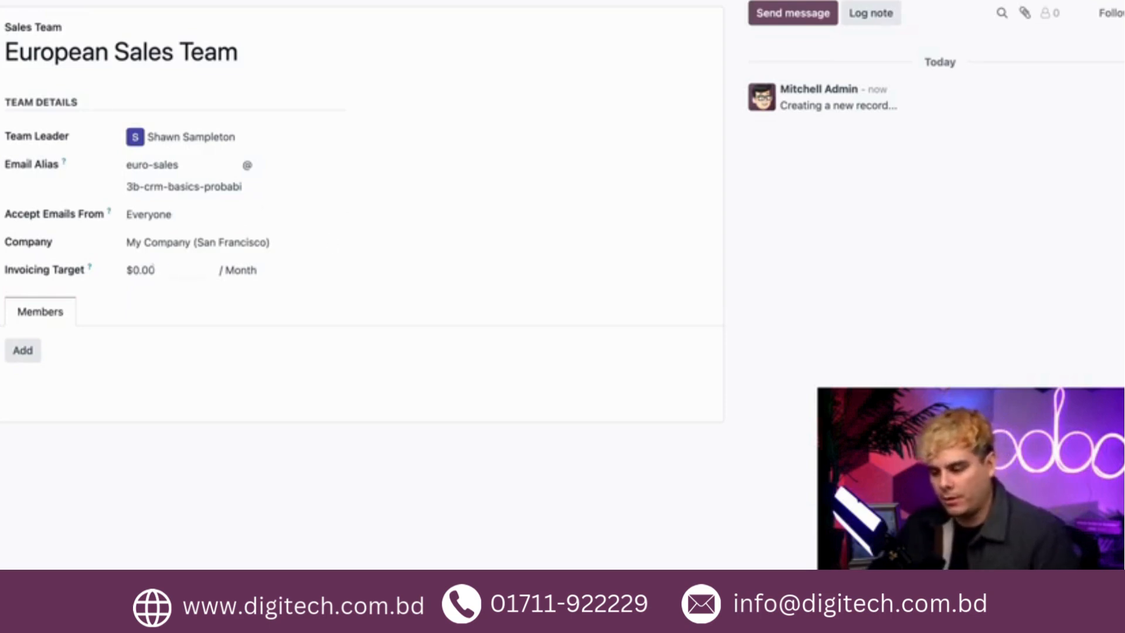
pyautogui.click(147, 269)
pyautogui.write('10000')
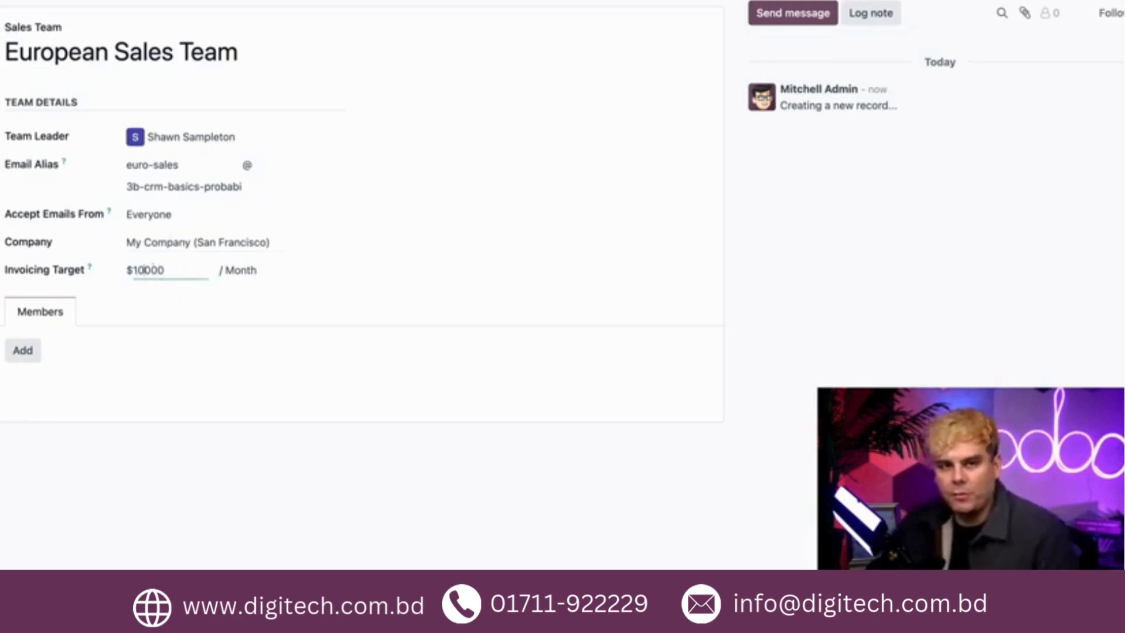
# Add the administrator, fourth in the salespersons list, as a member of the European Sales Team and save the team.
pyautogui.click(23, 351)
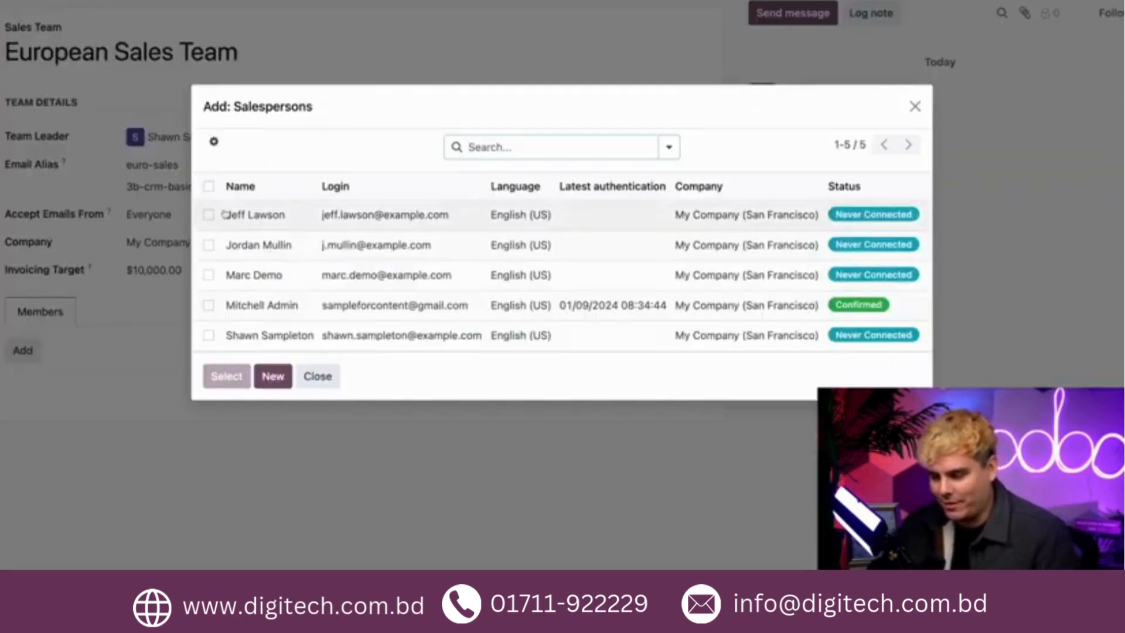
pyautogui.click(208, 305)
pyautogui.click(226, 373)
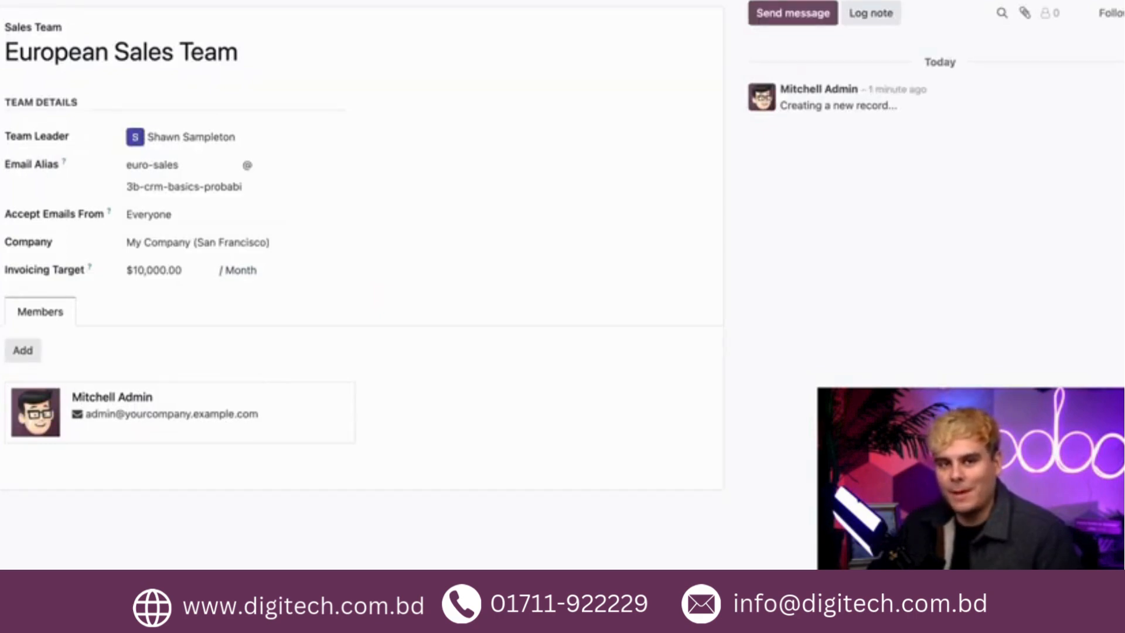
pyautogui.click(142, 1)
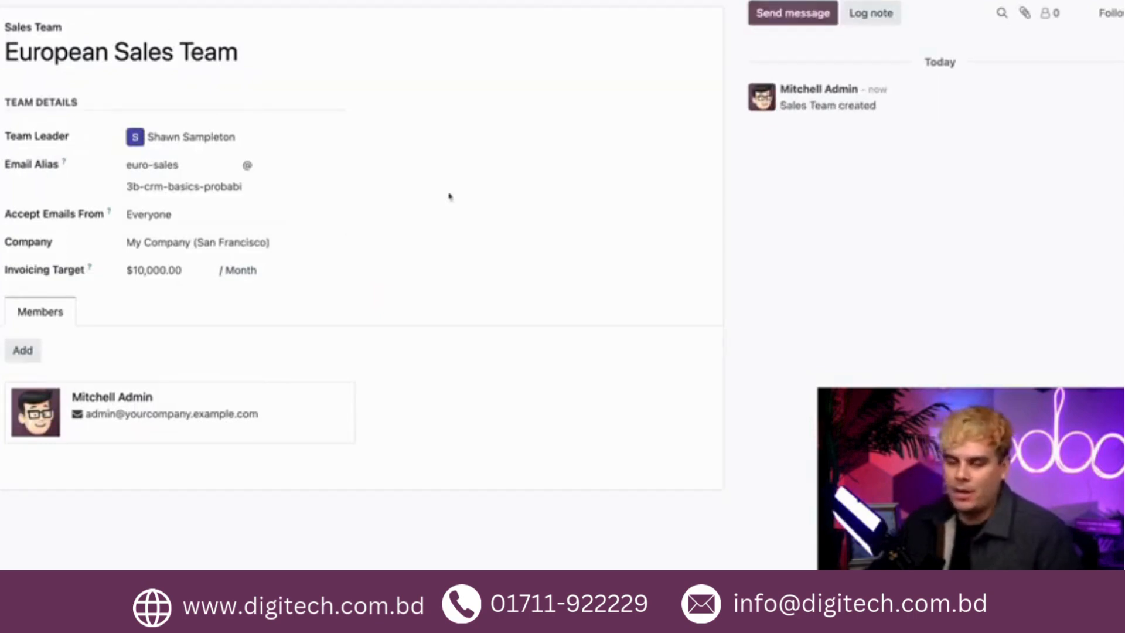